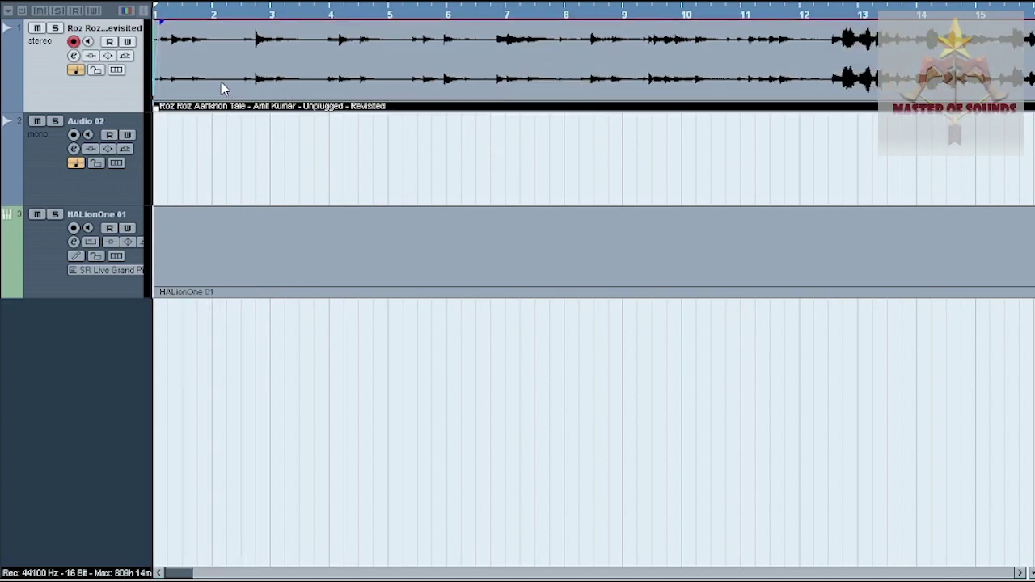
Step: Play the song from the beginning and locate the phrase that starts just before bar 7
key(space)
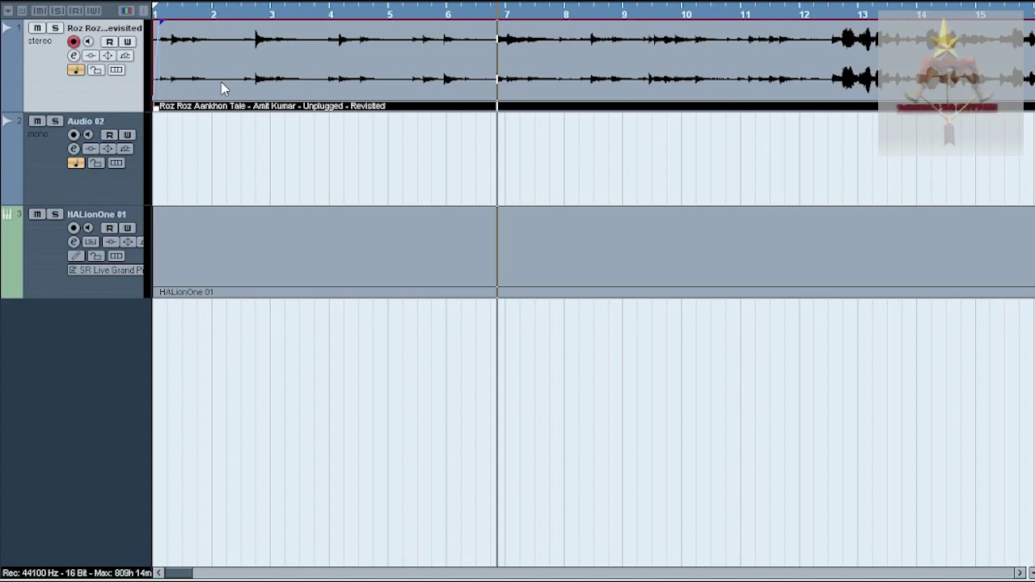
key(Home)
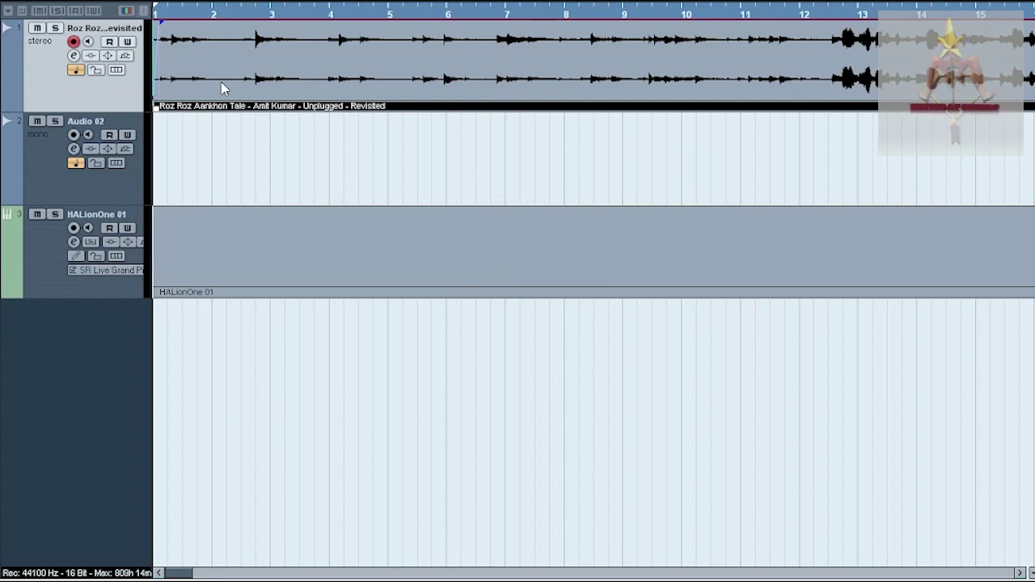
key(space)
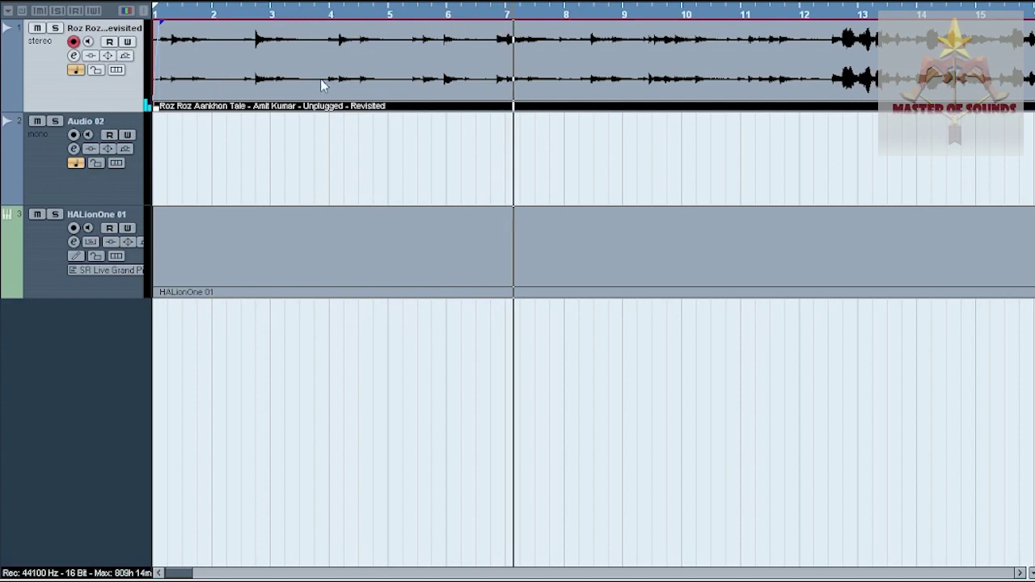
click(494, 15)
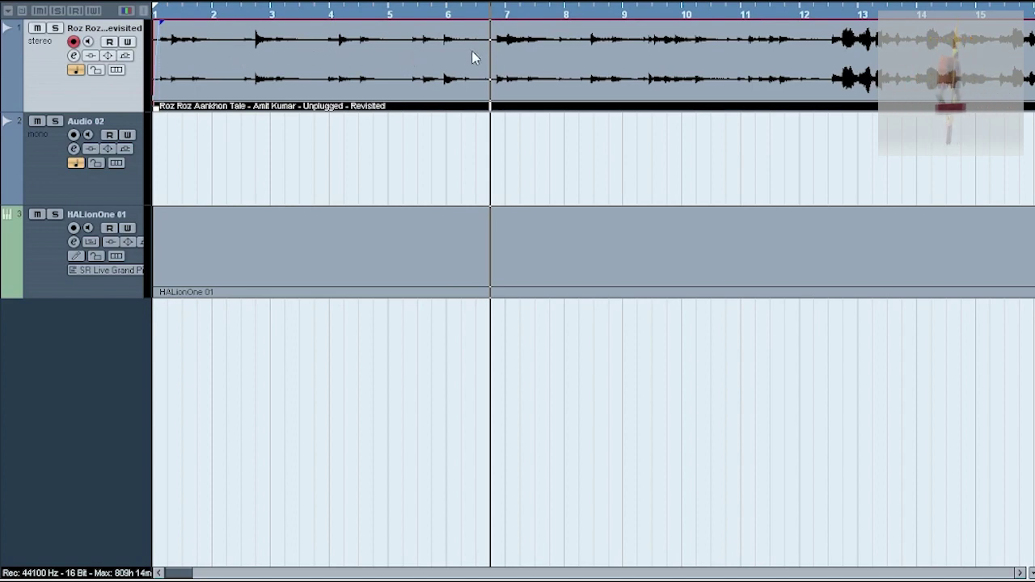
key(space)
key(space)
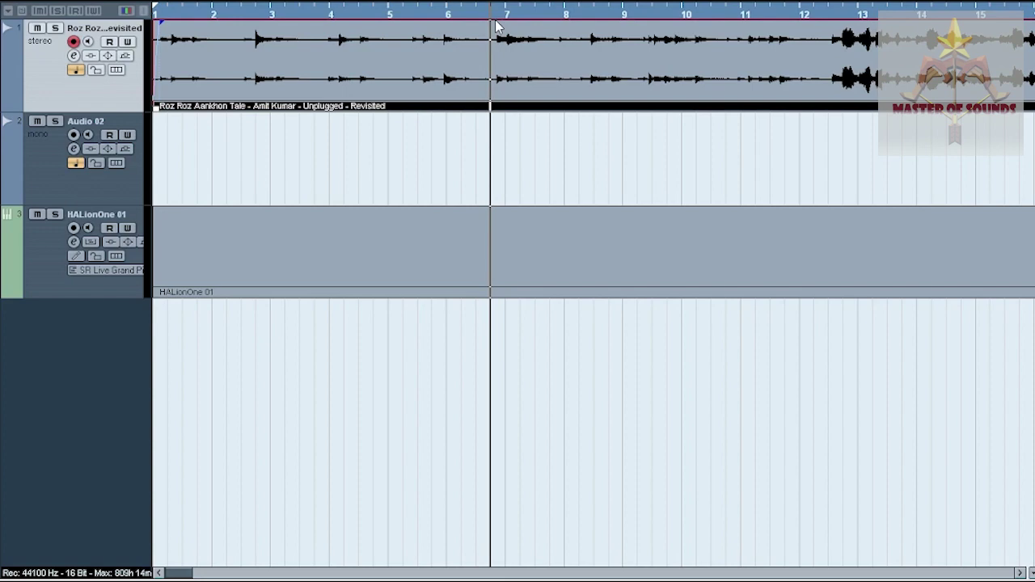
Step: Split the song's audio event at the transient just before bar 7
key(h)
key(h)
key(h)
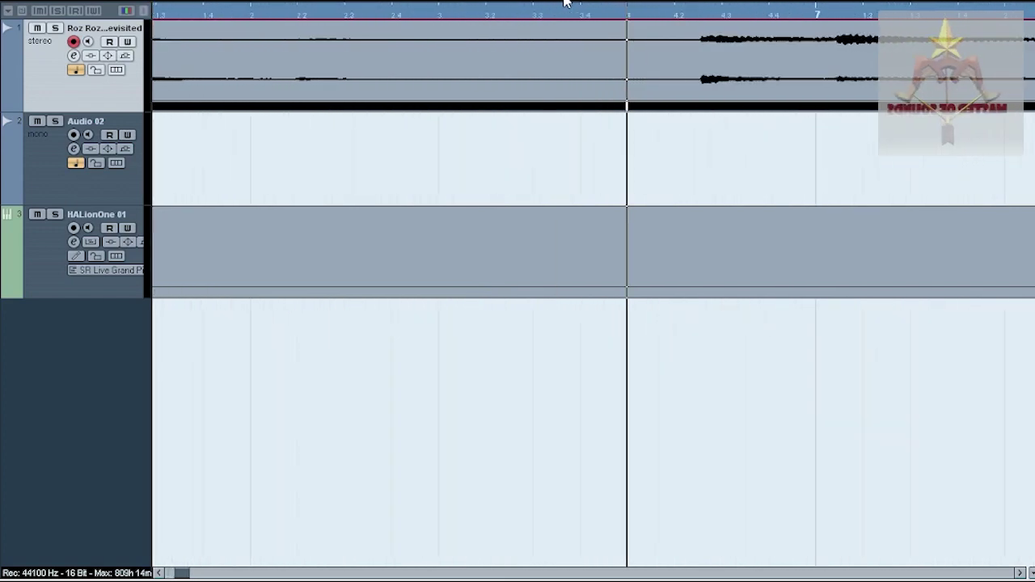
key(h)
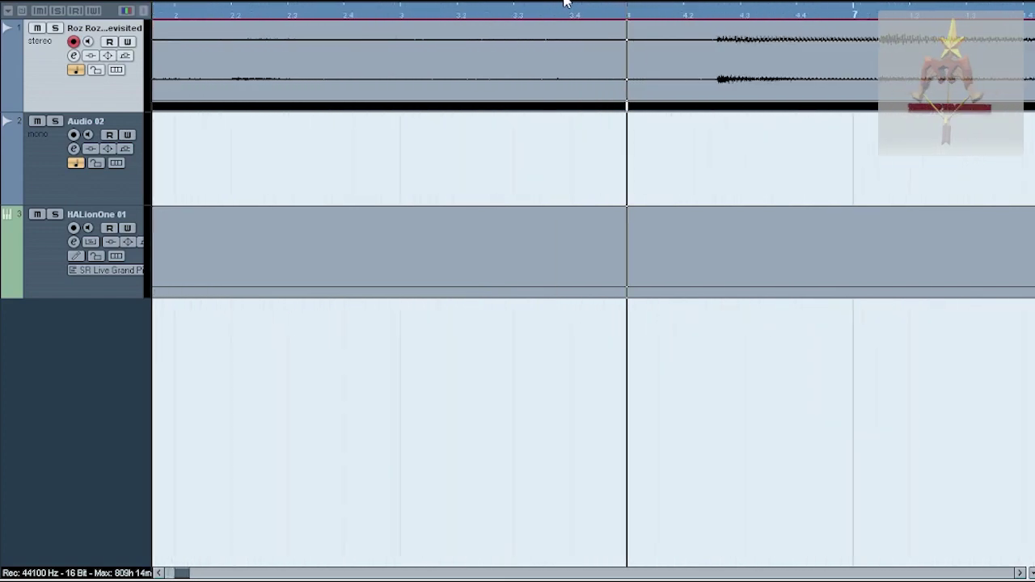
click(719, 63)
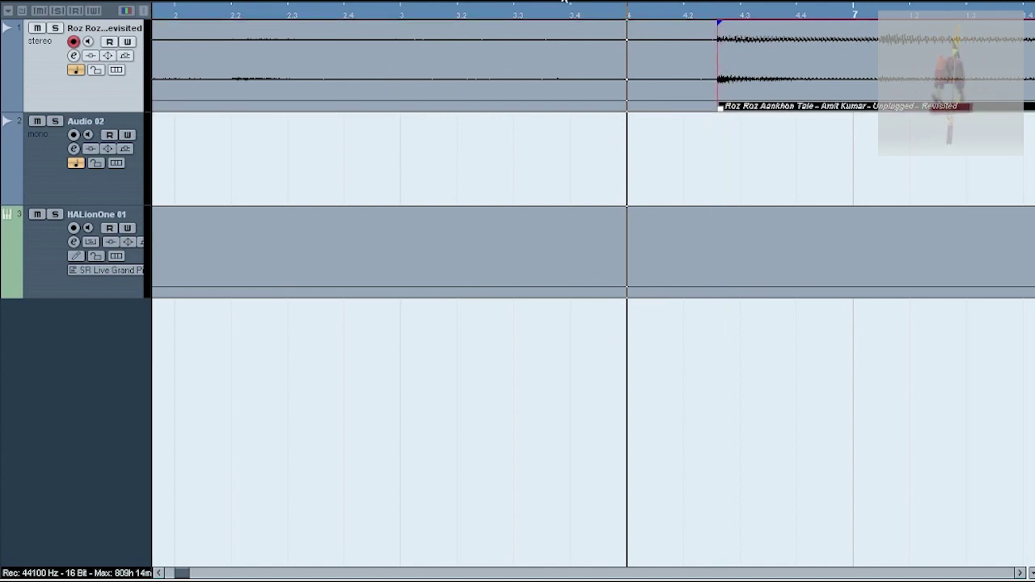
click(746, 151)
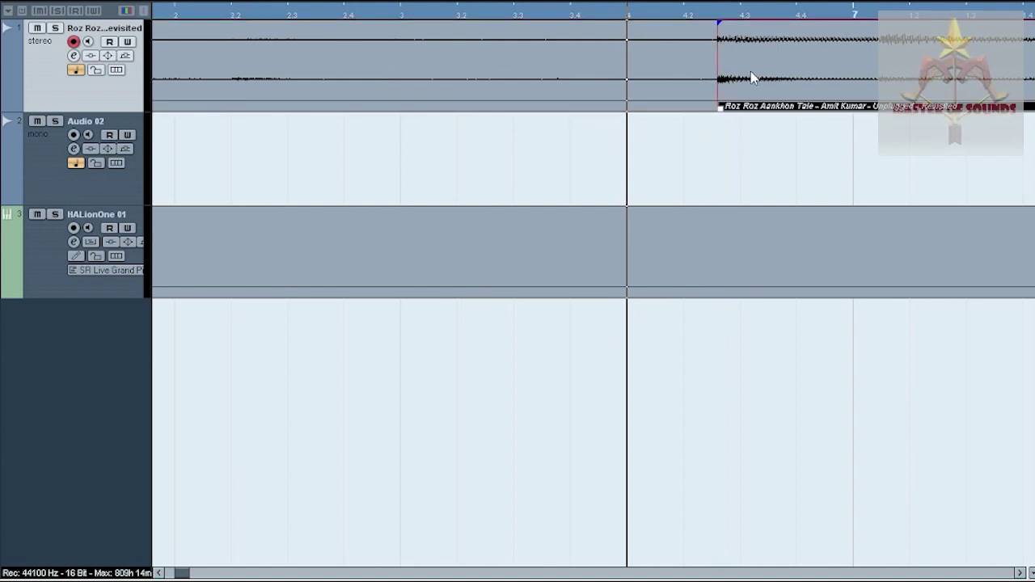
Step: Move the split-off second part of the song to start at bar 7 and play it back from there
drag(751, 76, 866, 74)
click(852, 16)
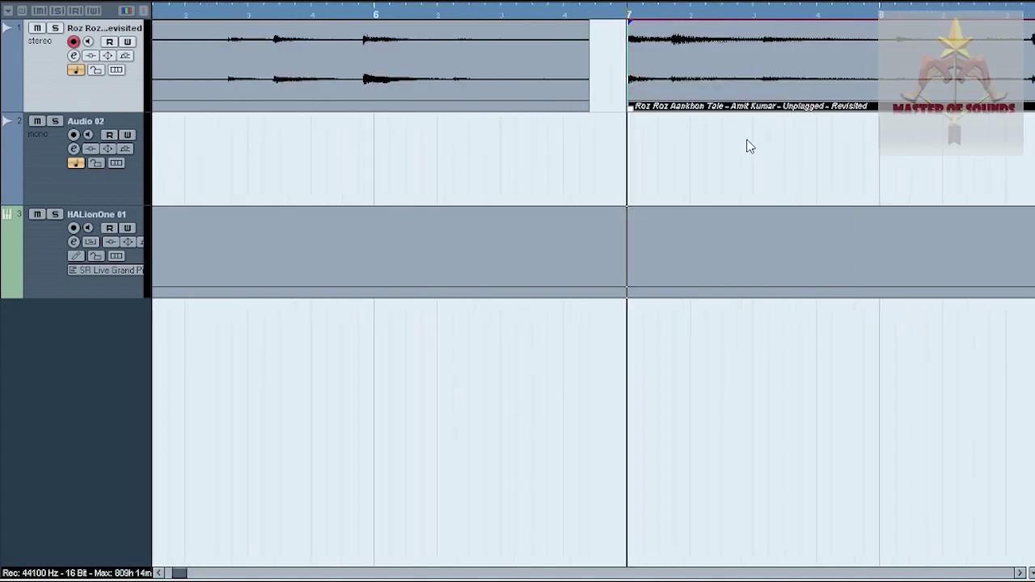
key(space)
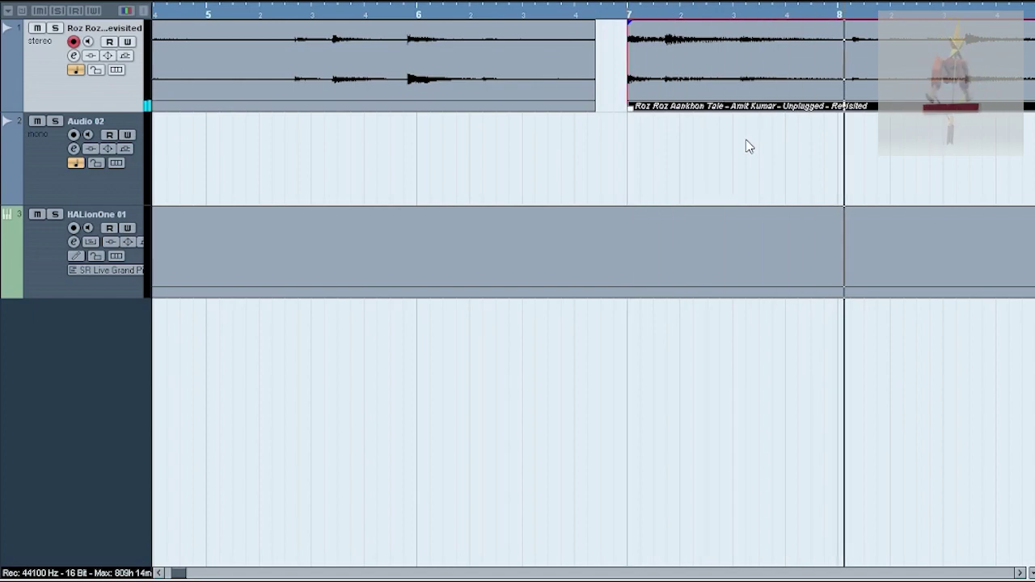
click(930, 18)
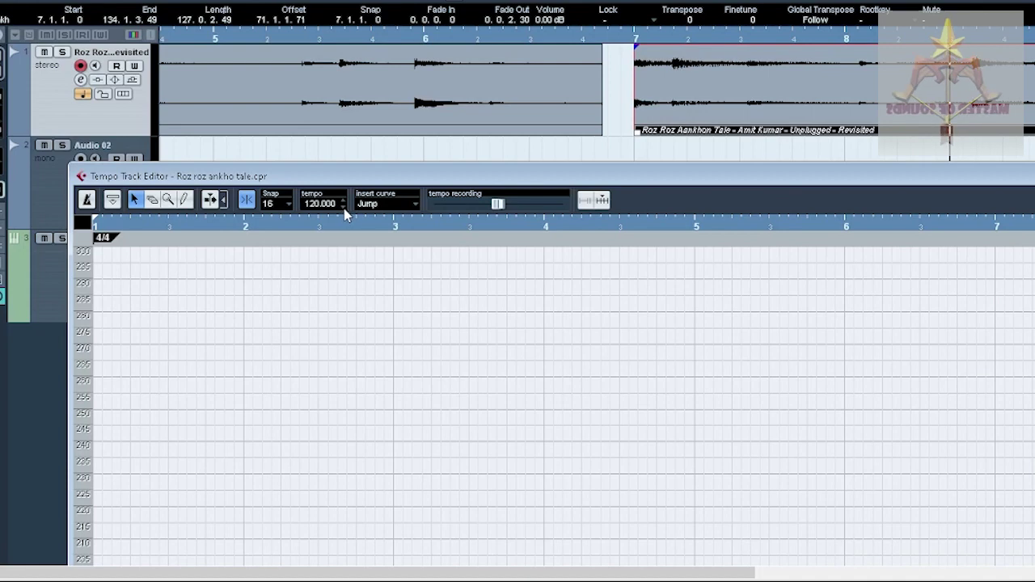
Step: Lower the project tempo to 84 in the Tempo Track Editor during playback and close the editor
scroll(344, 208, down, 11)
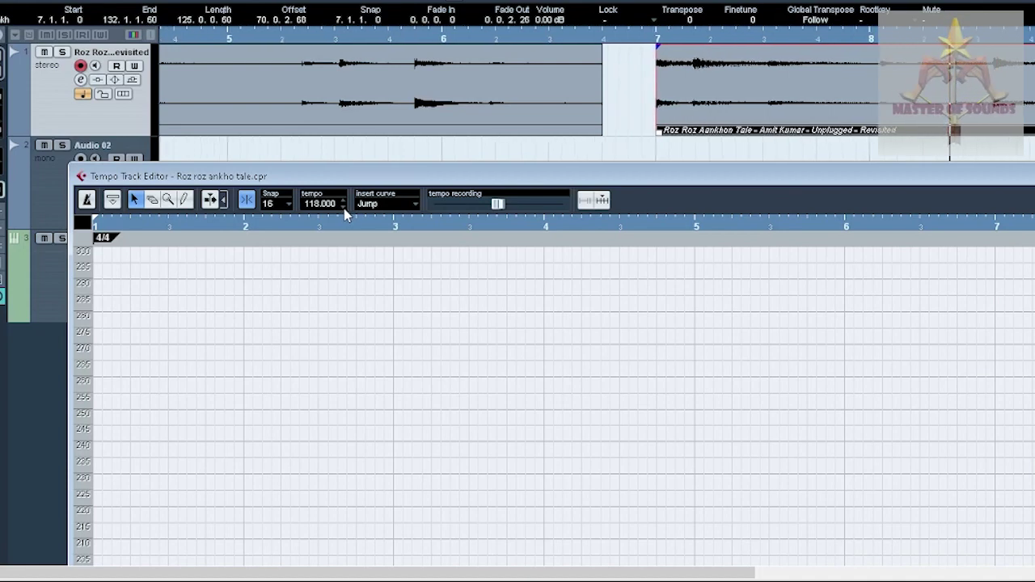
scroll(343, 208, down, 13)
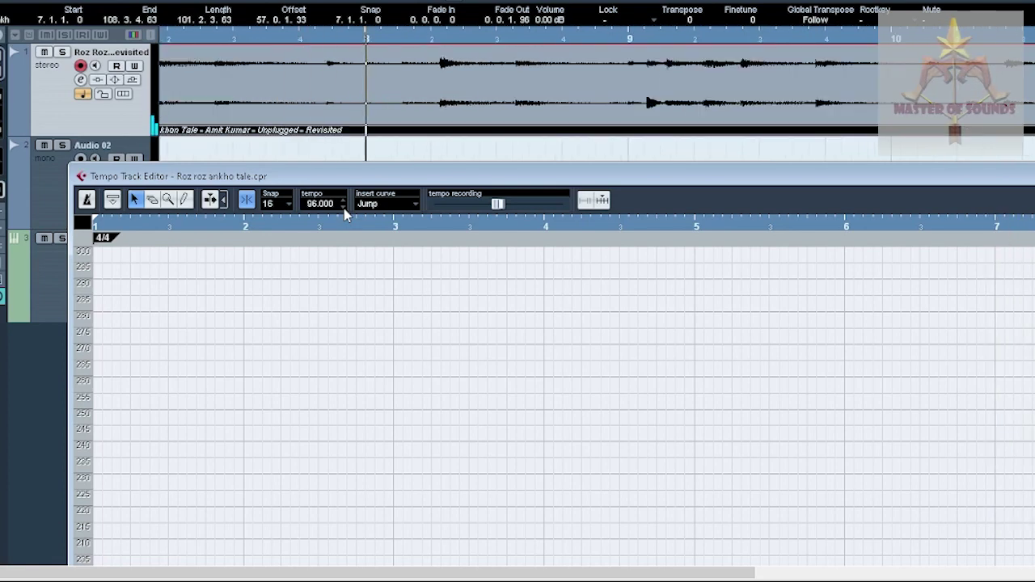
scroll(343, 207, down, 2)
scroll(343, 208, down, 7)
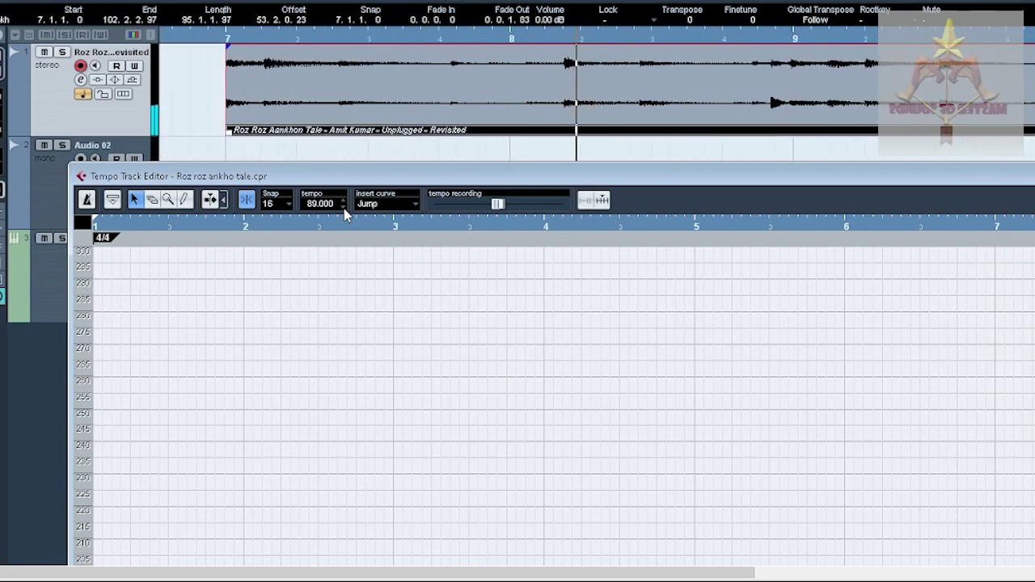
scroll(344, 208, down, 3)
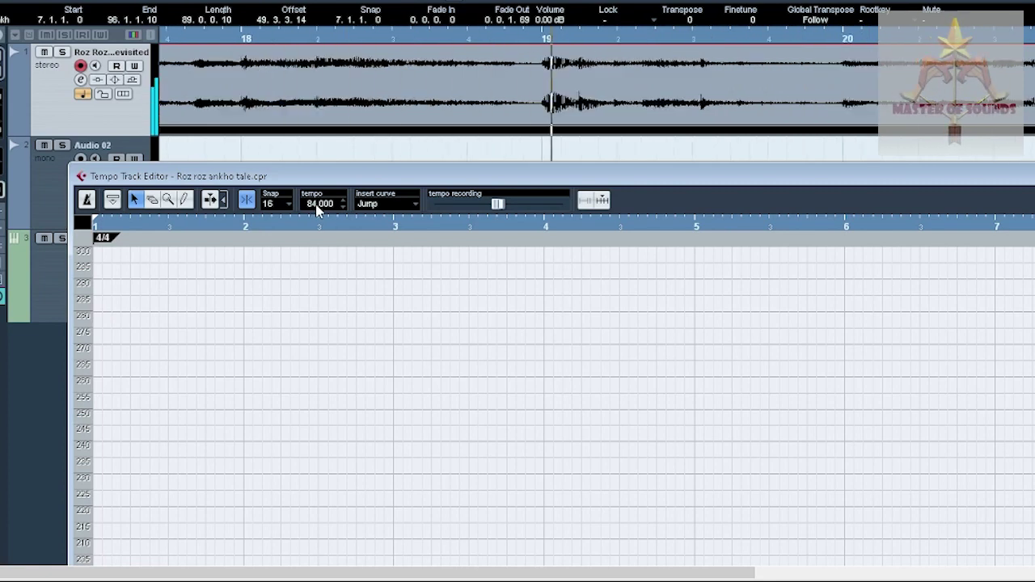
double_click(335, 177)
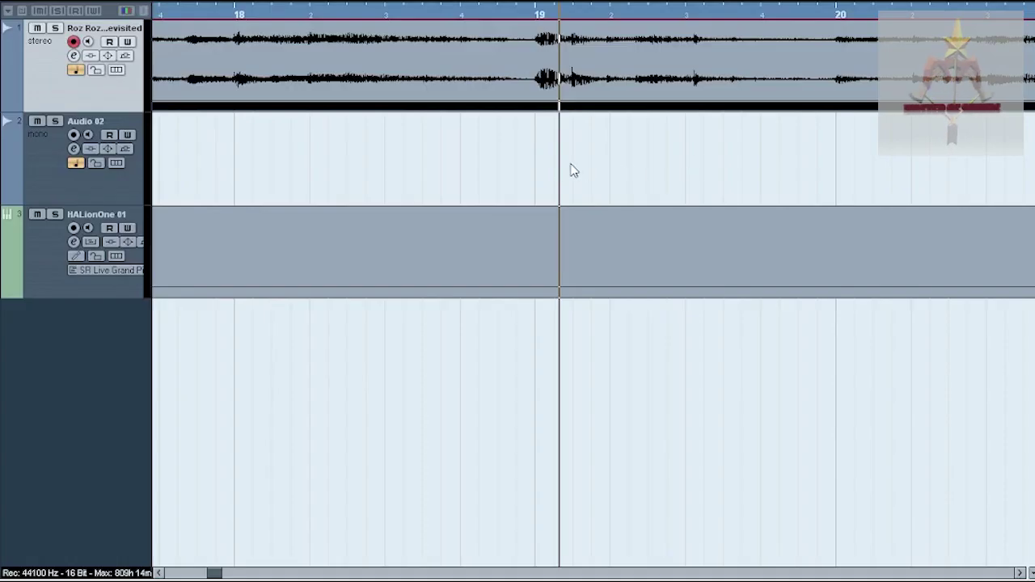
Step: Play the song from bar 1 past the join at bar 5 to check its timing against the grid
drag(215, 573, 184, 574)
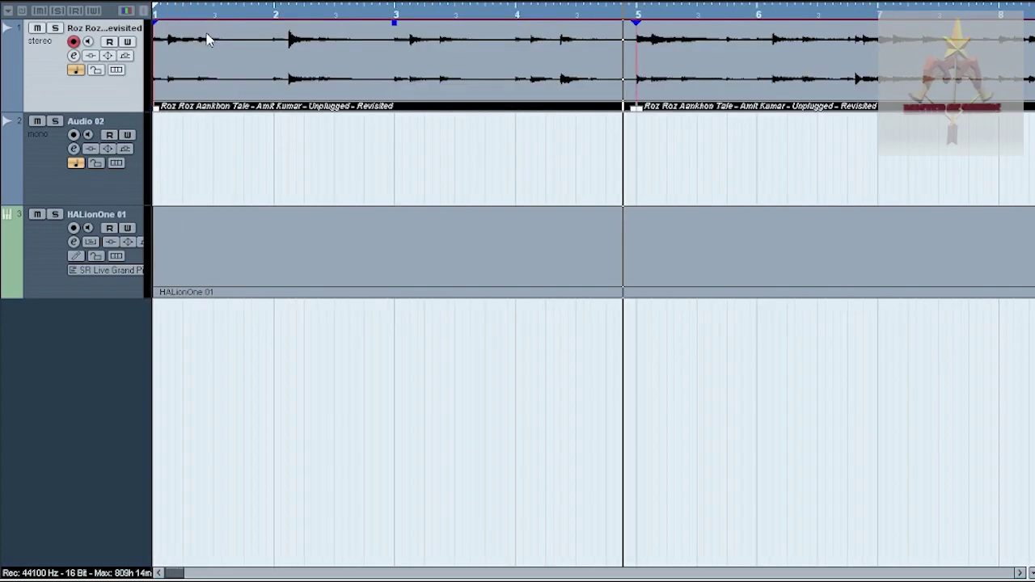
key(Home)
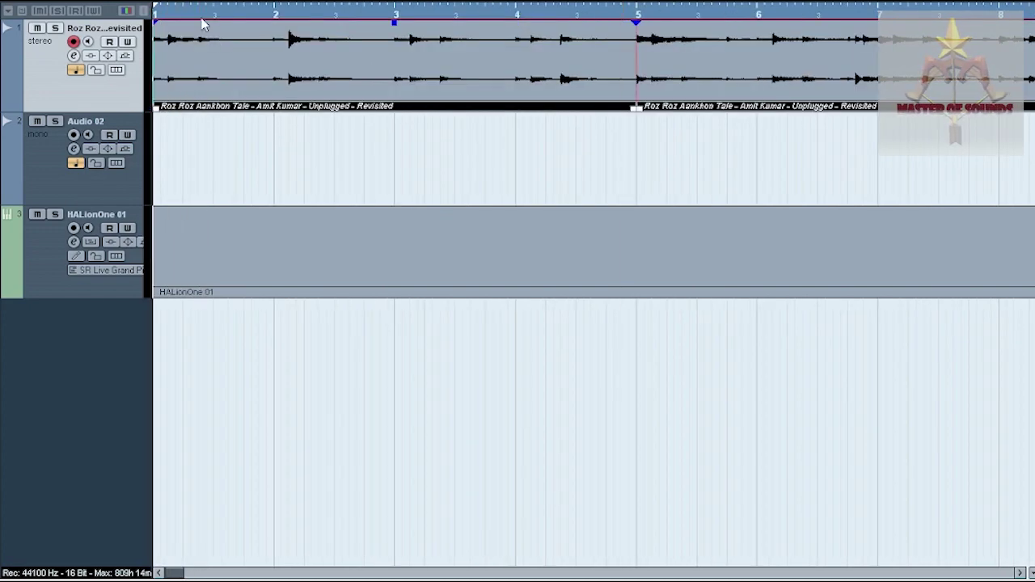
key(space)
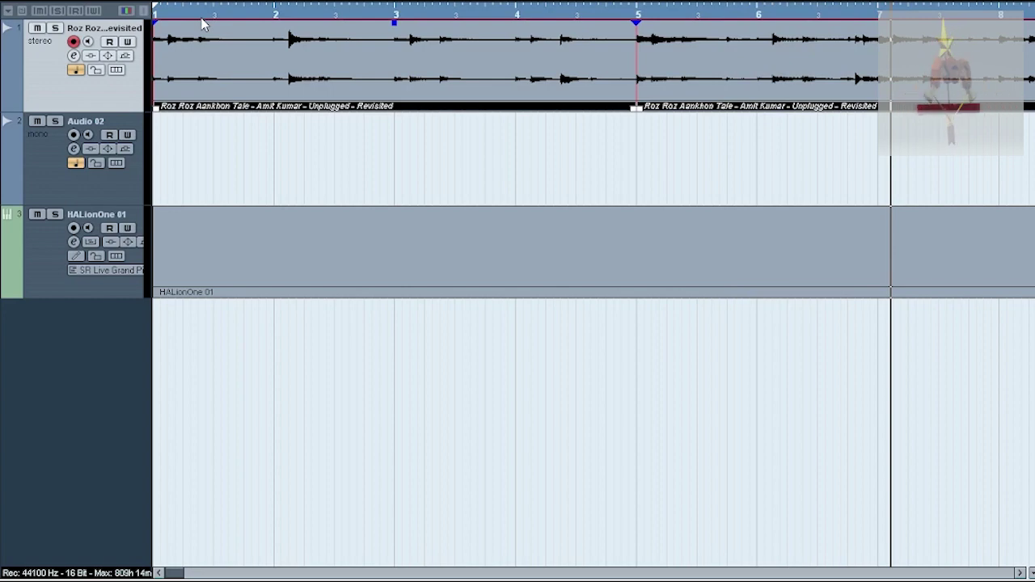
Step: Play the song's closing section from about bar 86 to check that its beats still line up with the grid
key(g)
key(g)
key(g)
key(g)
key(g)
key(g)
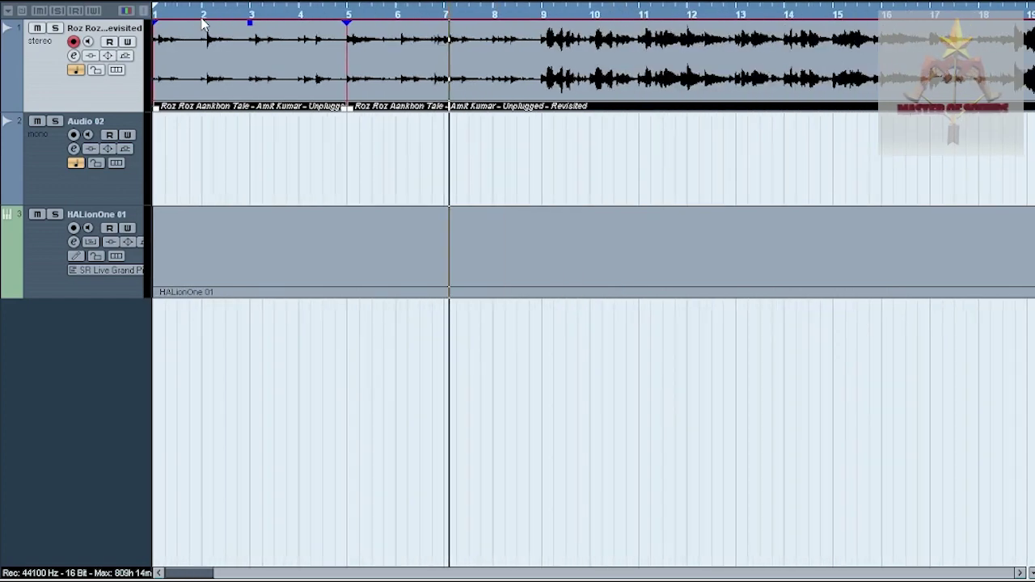
key(g)
key(g)
key(g)
key(g)
key(g)
key(g)
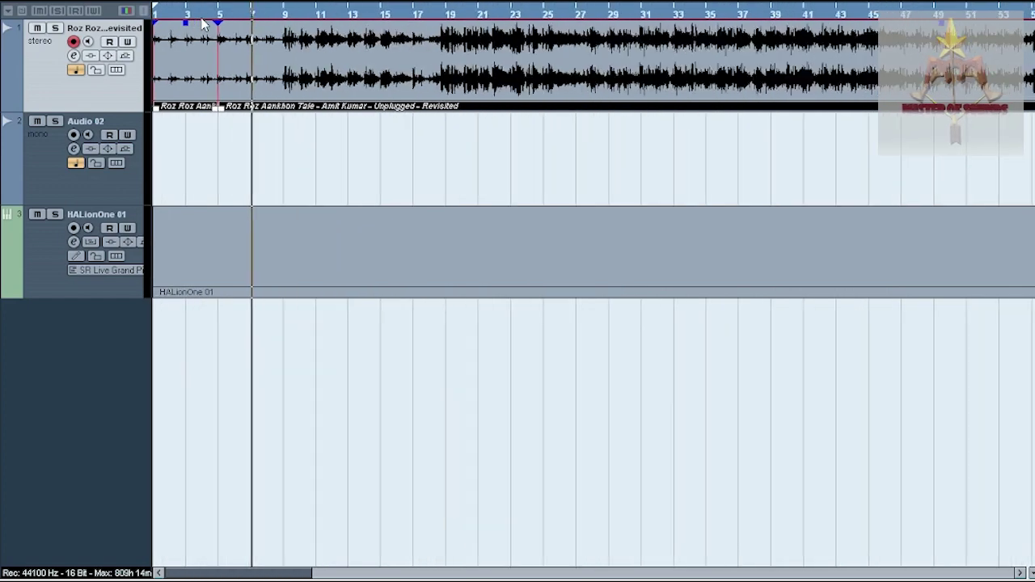
key(g)
key(g)
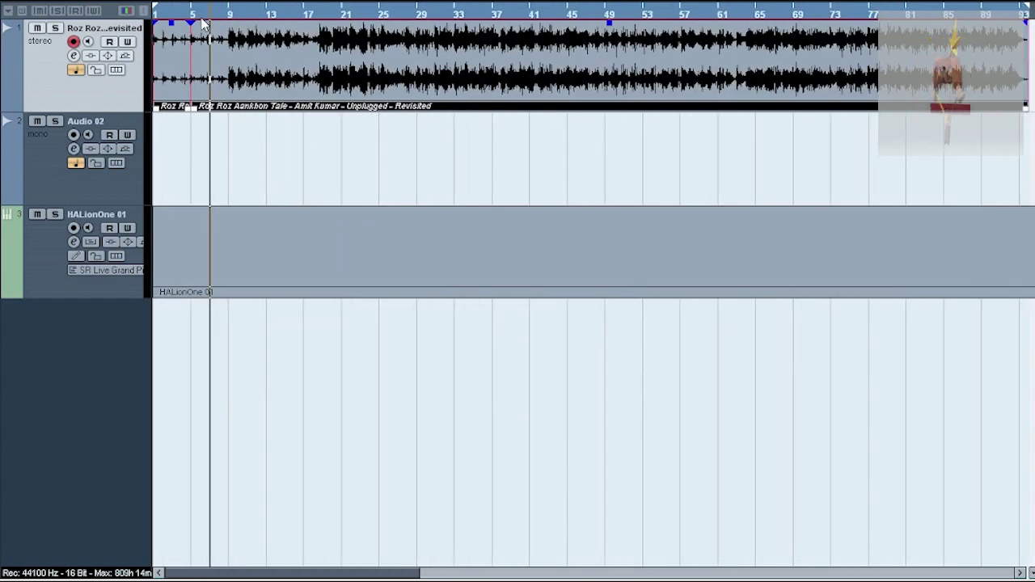
click(958, 16)
key(h)
key(h)
key(h)
key(h)
key(h)
key(h)
key(h)
key(h)
key(h)
key(h)
key(h)
key(h)
key(h)
key(h)
key(h)
key(h)
key(h)
key(h)
key(h)
key(h)
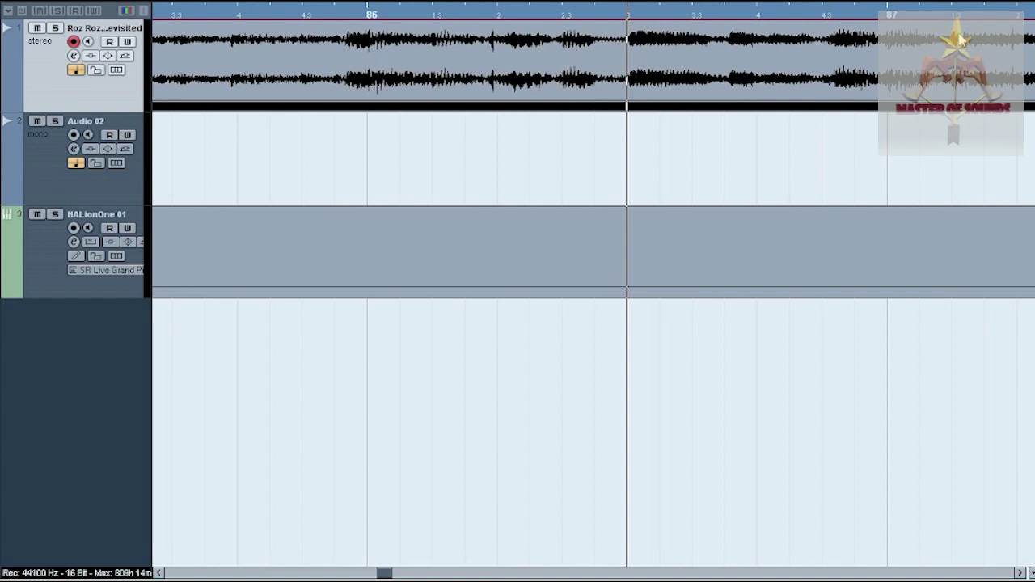
key(space)
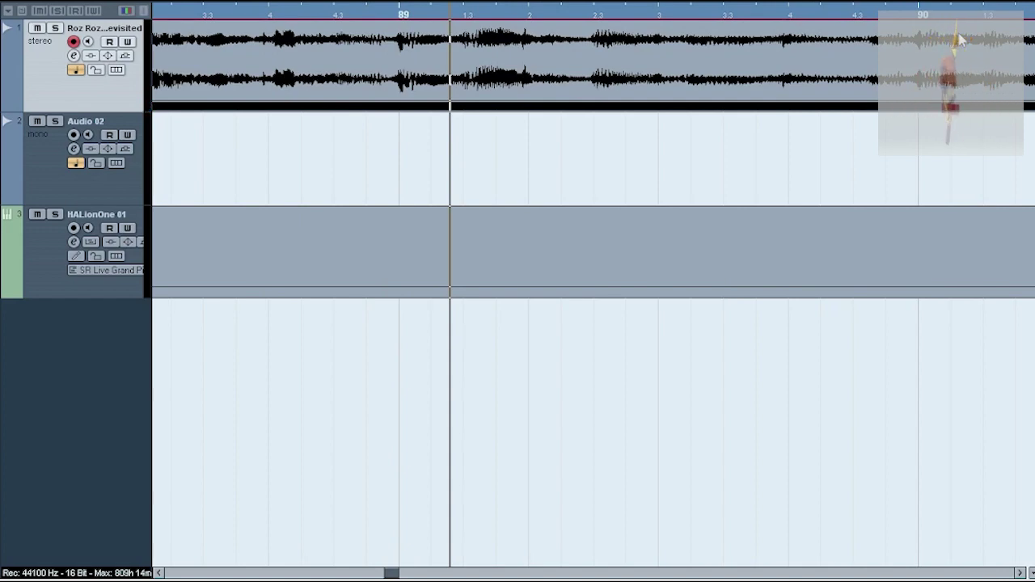
Step: Lengthen the fade-out slightly at the end of the song's audio event, just before bar 94
key(g)
key(g)
key(g)
key(g)
key(g)
key(g)
key(g)
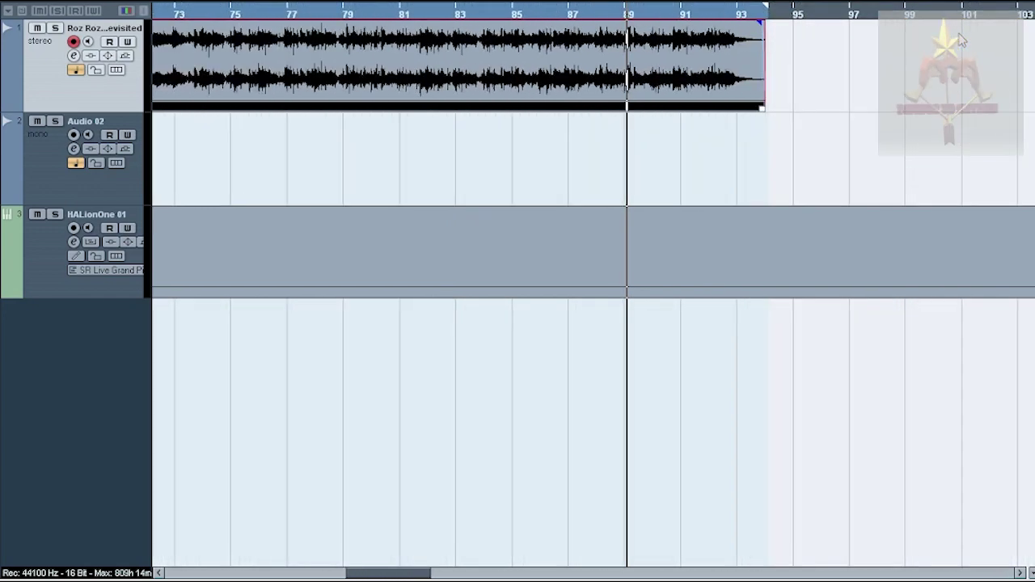
key(ctrl+a)
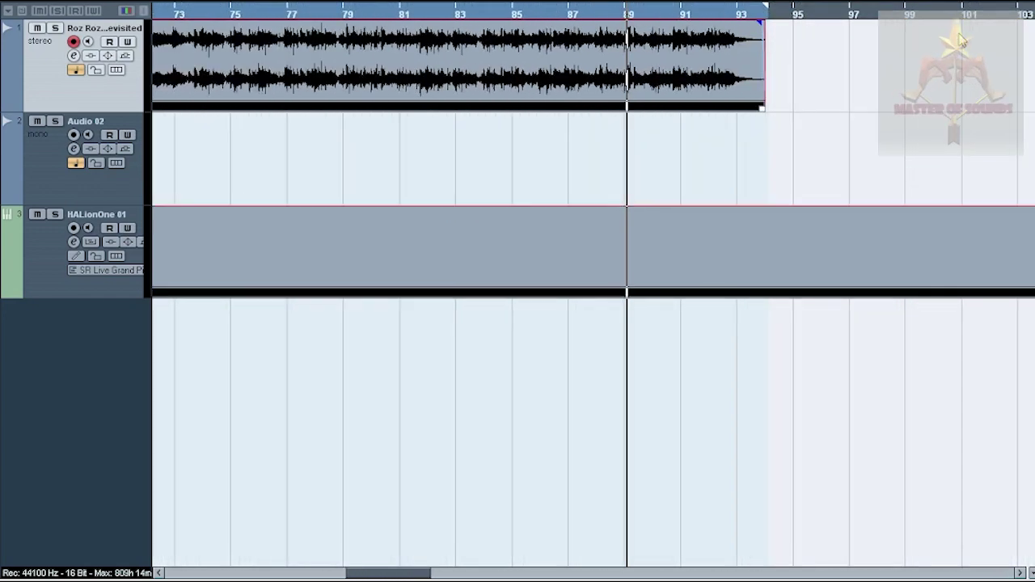
click(742, 15)
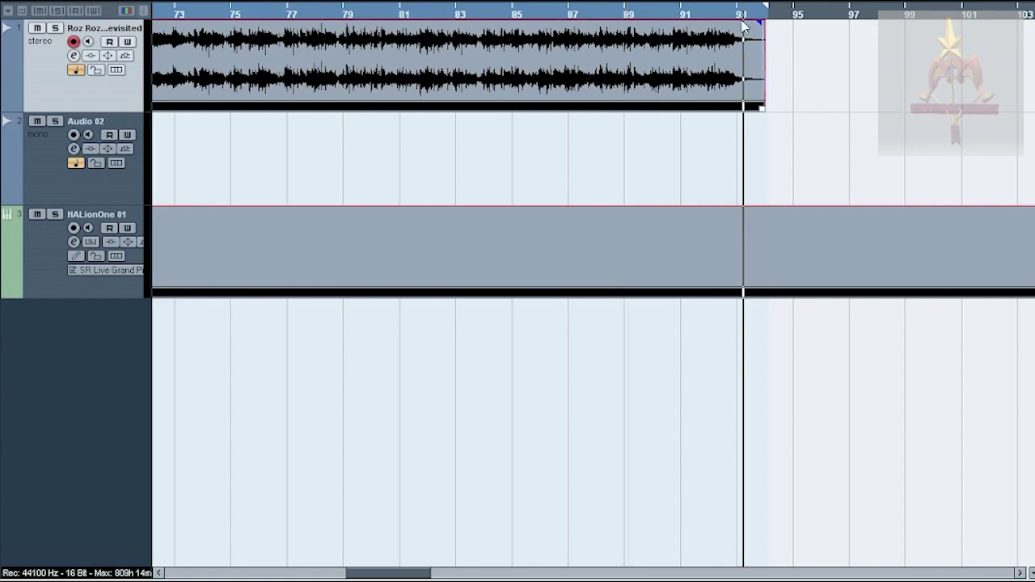
key(h)
key(h)
key(h)
key(h)
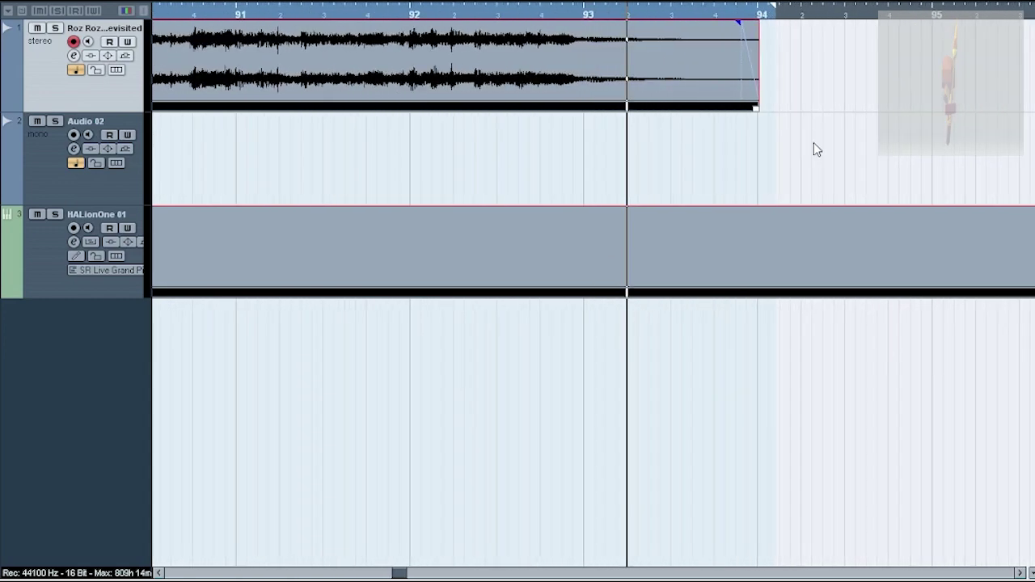
click(850, 132)
click(747, 81)
drag(809, 108, 813, 109)
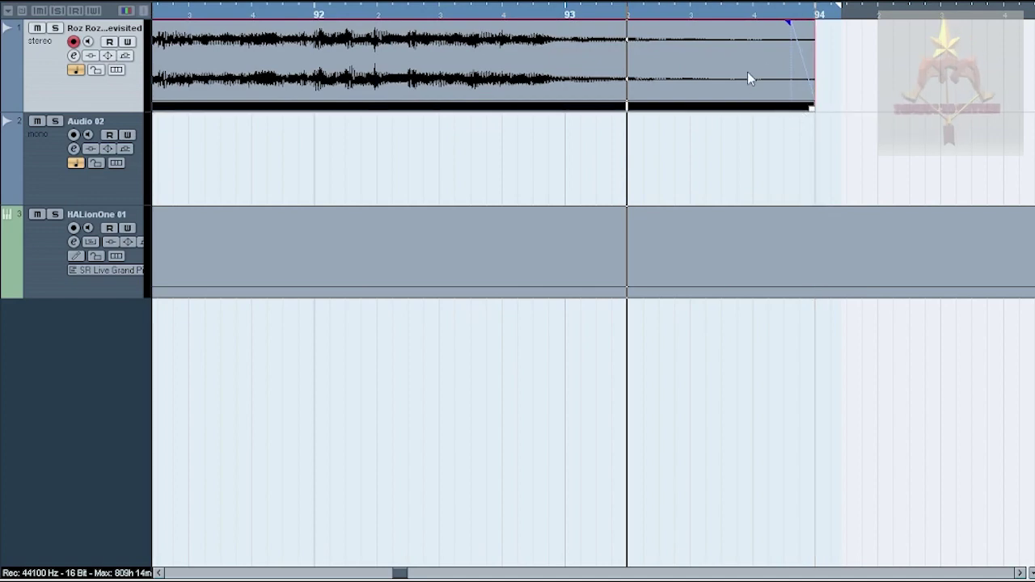
mouse_move(788, 23)
mouse_down()
mouse_move(800, 26)
mouse_move(781, 26)
mouse_up()
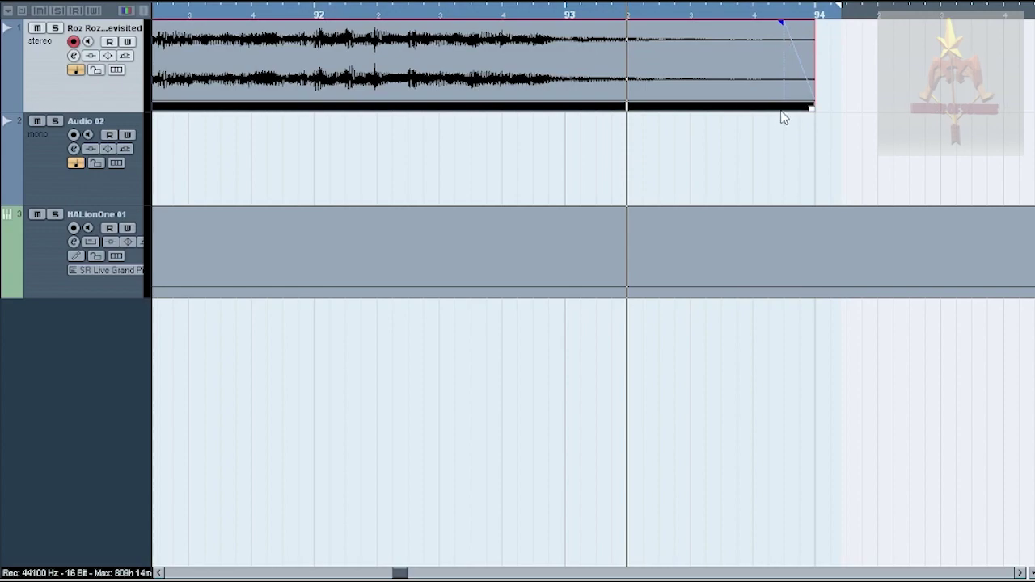
click(772, 151)
Step: Shorten the HALionOne 01 part roughly to the end of the song's audio
key(g)
key(g)
key(g)
key(g)
key(g)
key(g)
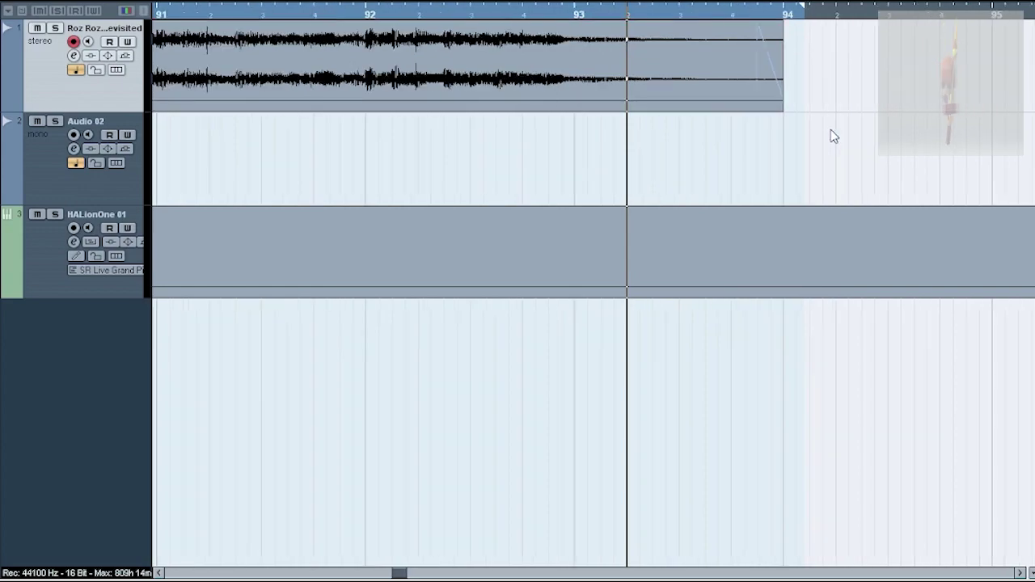
drag(562, 75, 151, 162)
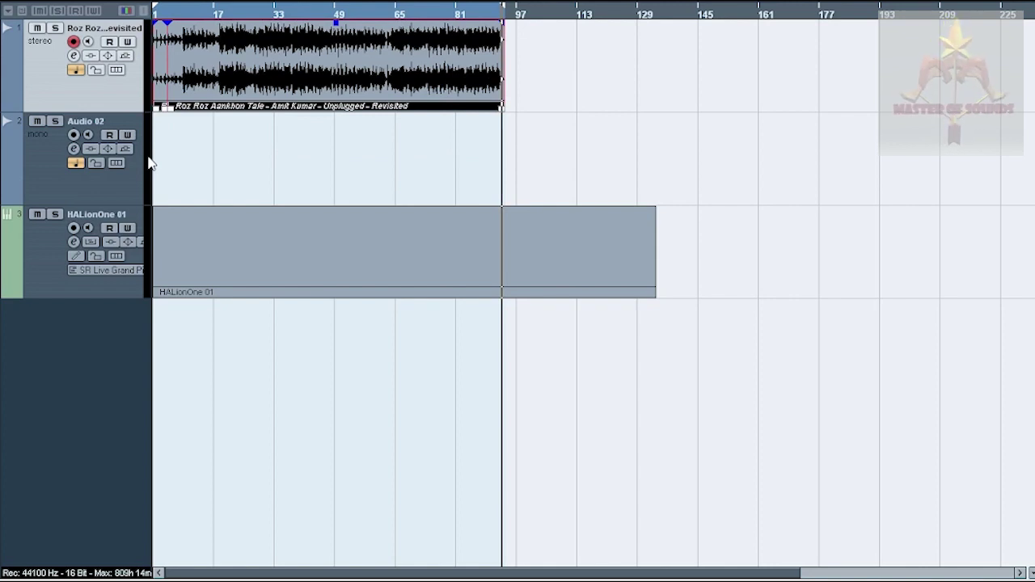
click(485, 268)
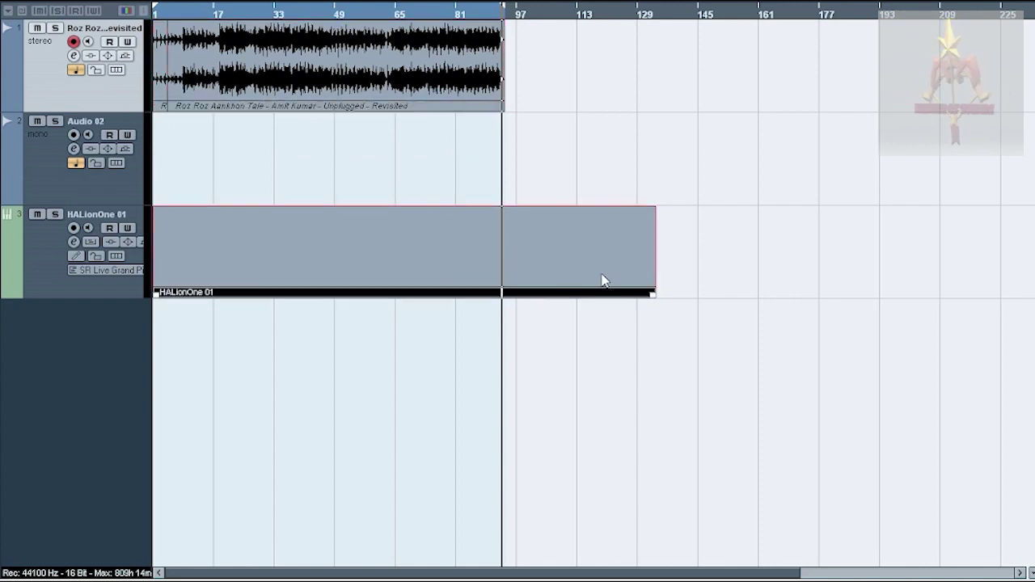
drag(653, 296, 504, 301)
Step: Trim the end of the HALionOne 01 part to bar 94, flush with the end of the audio event
key(h)
key(h)
key(h)
key(h)
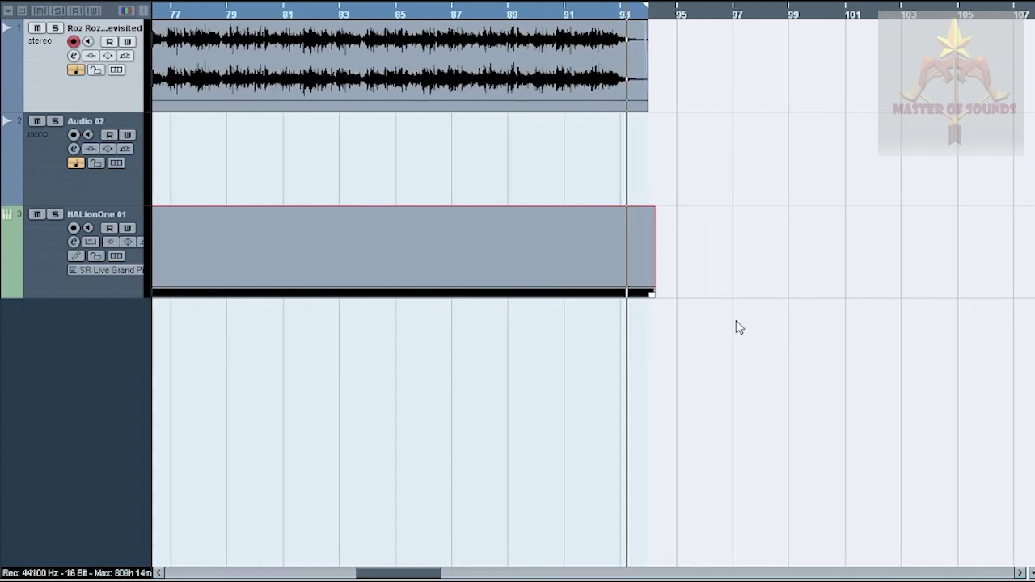
key(h)
key(h)
key(h)
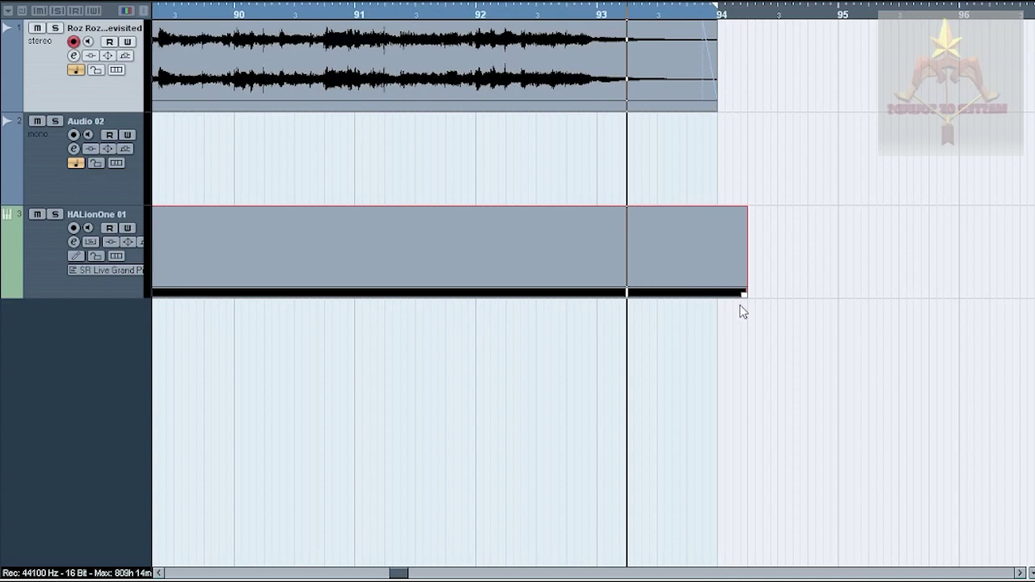
drag(744, 296, 716, 299)
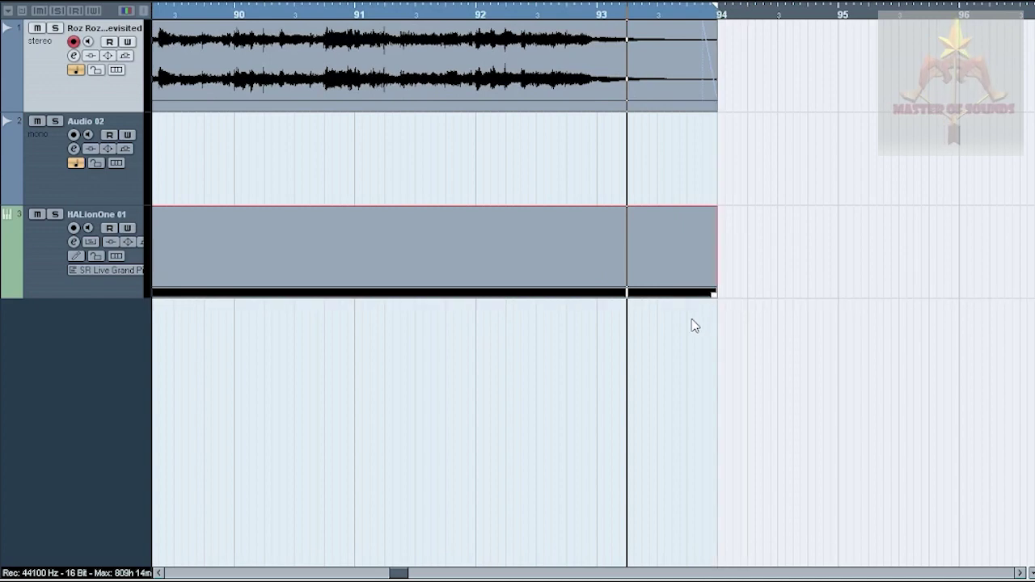